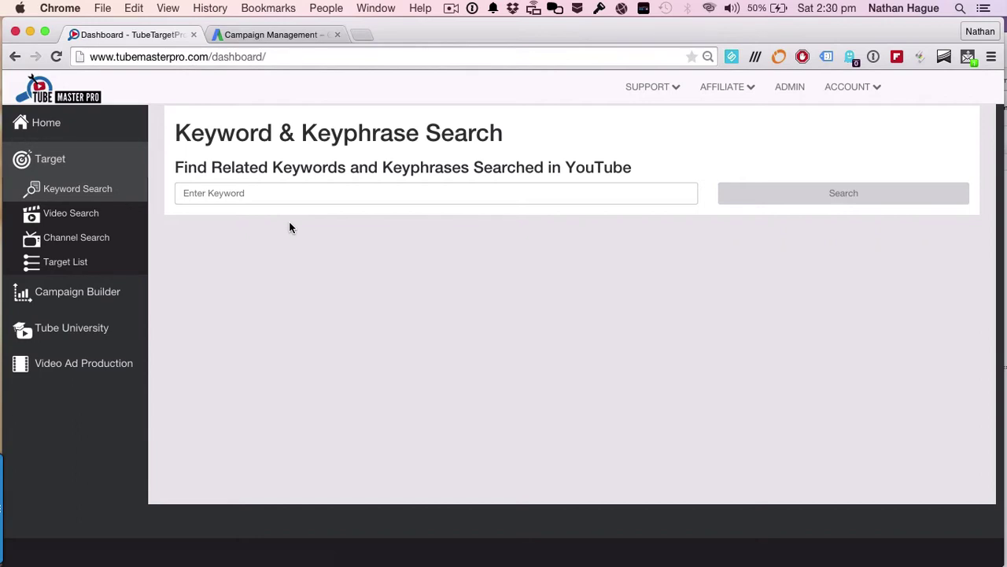
- Run a channel search for "gopro" and stop it before all ten channels are fetched
{"action": "left_click", "coordinate": [67, 238]}
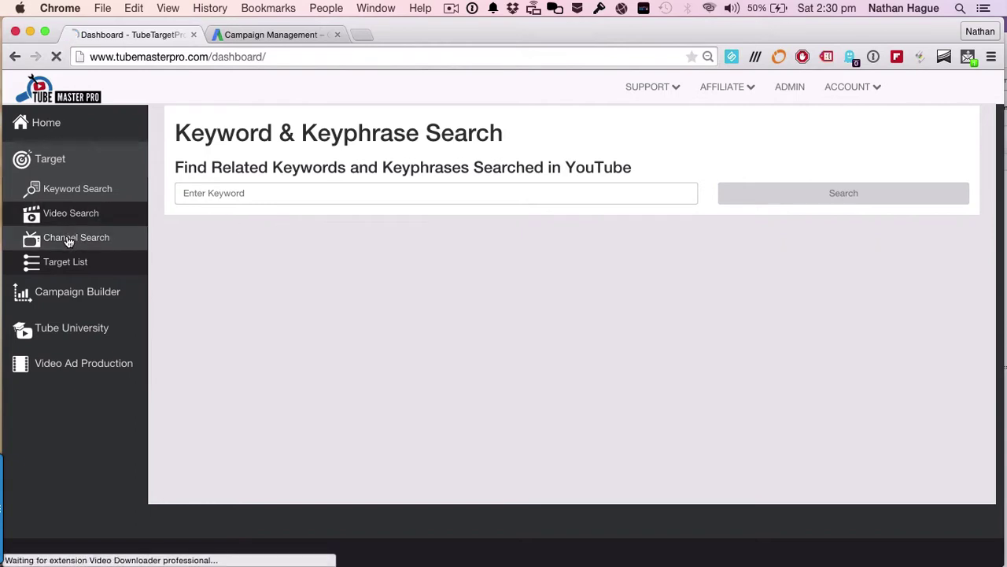
{"action": "left_click", "coordinate": [225, 187]}
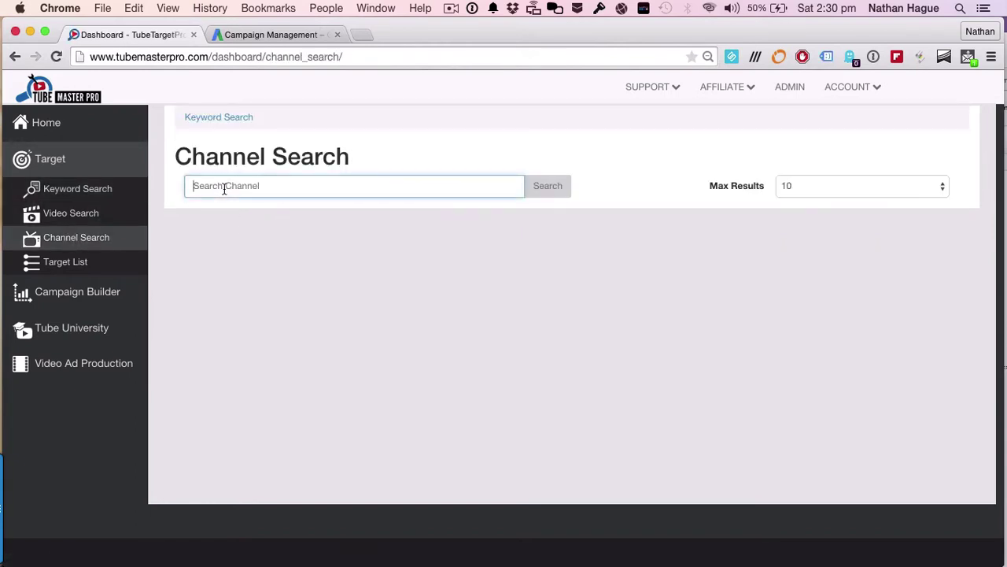
{"action": "type", "text": "gopro"}
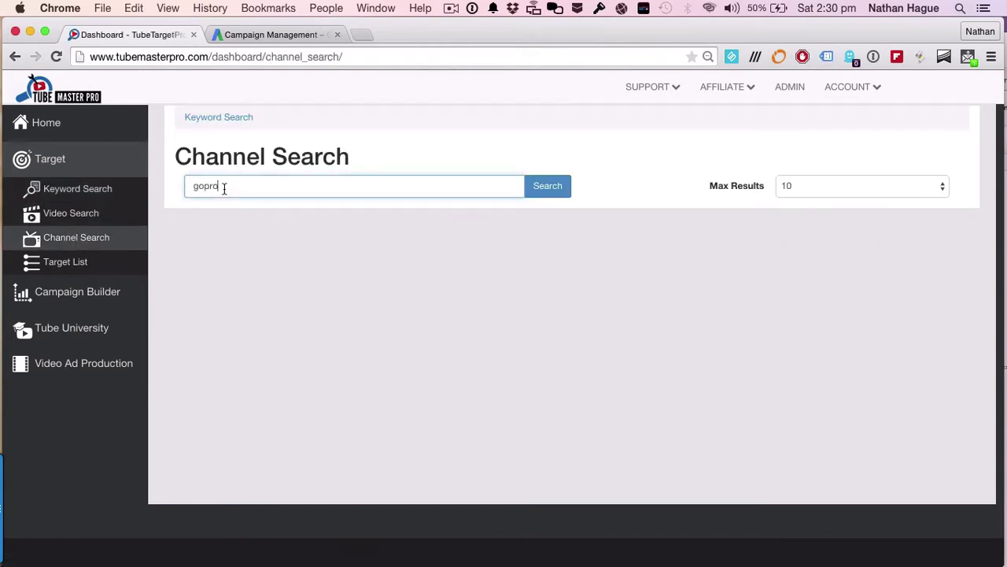
{"action": "left_click", "coordinate": [546, 193]}
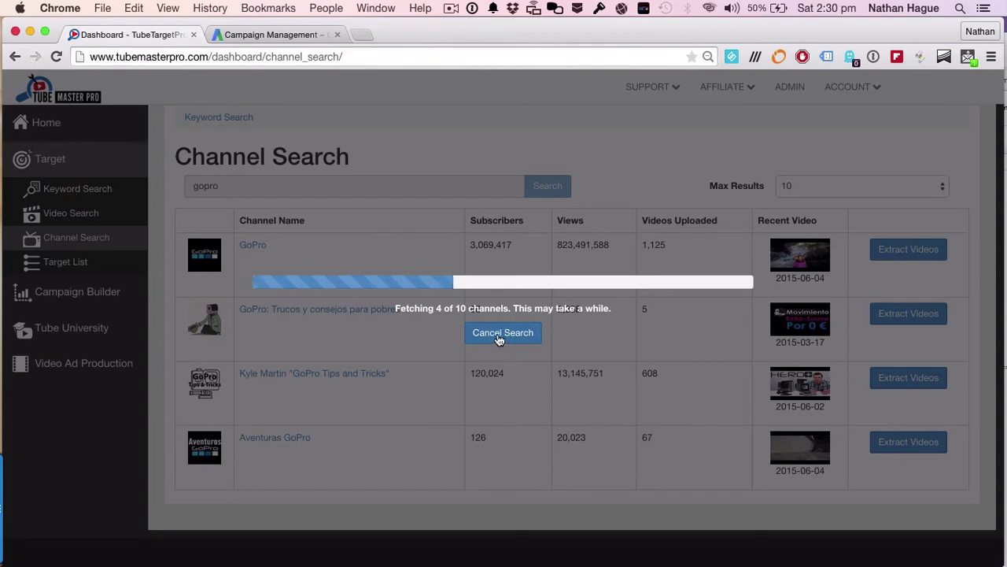
{"action": "left_click", "coordinate": [501, 333]}
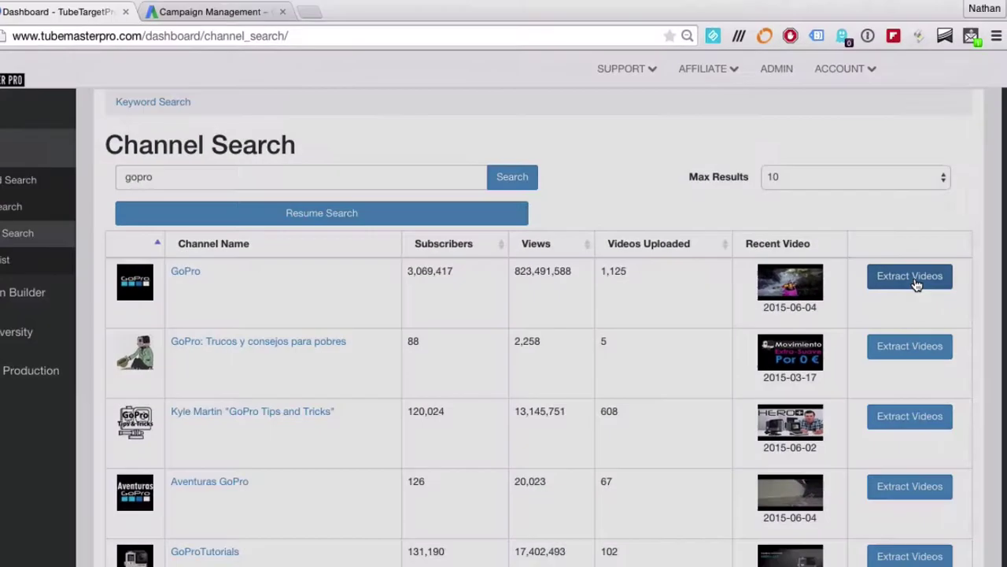
- Extract the official GoPro channel's monetized videos into a new target list named "gorpo - 2" and view the target lists
{"action": "left_click", "coordinate": [905, 280]}
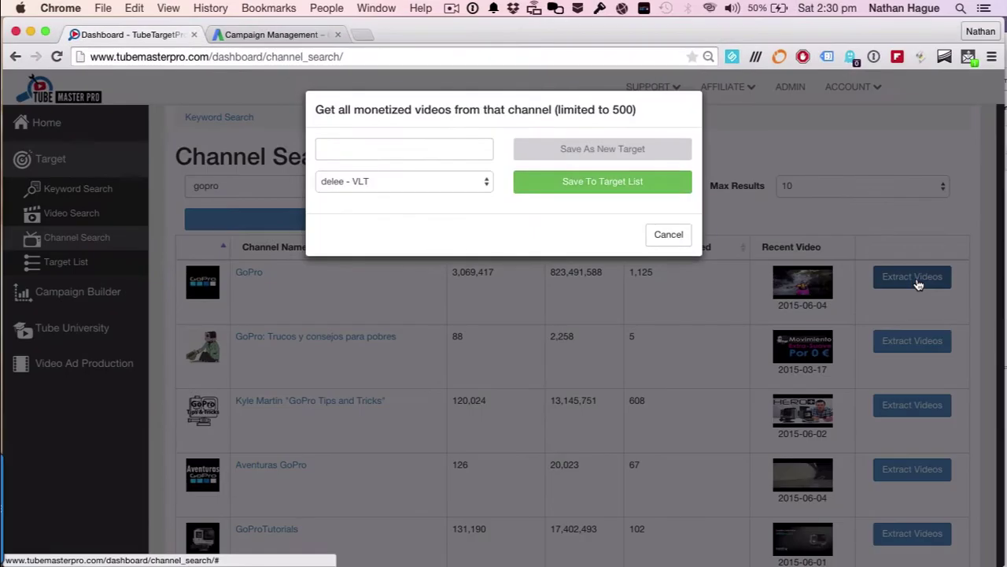
{"action": "type", "text": "gorp"}
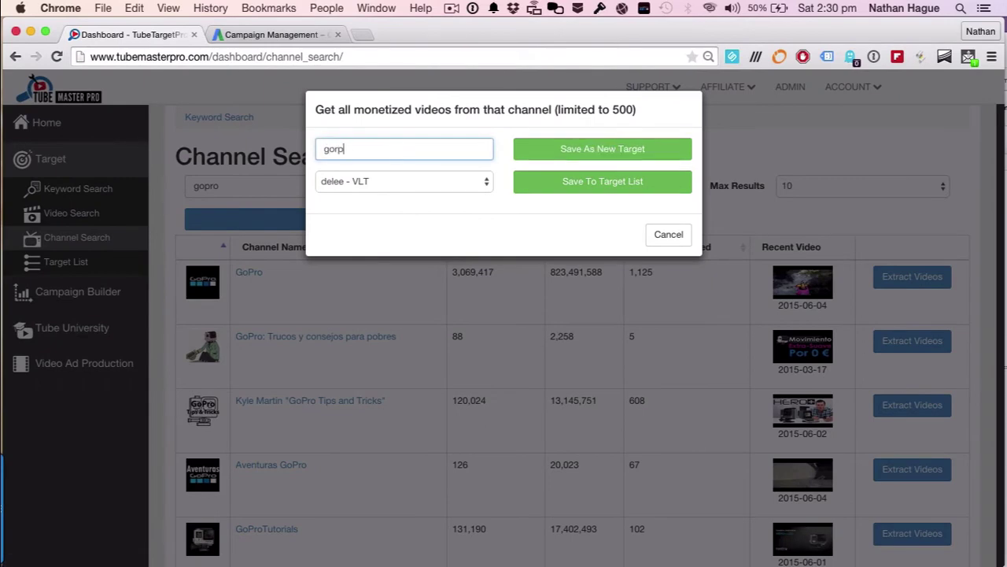
{"action": "type", "text": "o - 1"}
{"action": "left_click", "coordinate": [587, 149]}
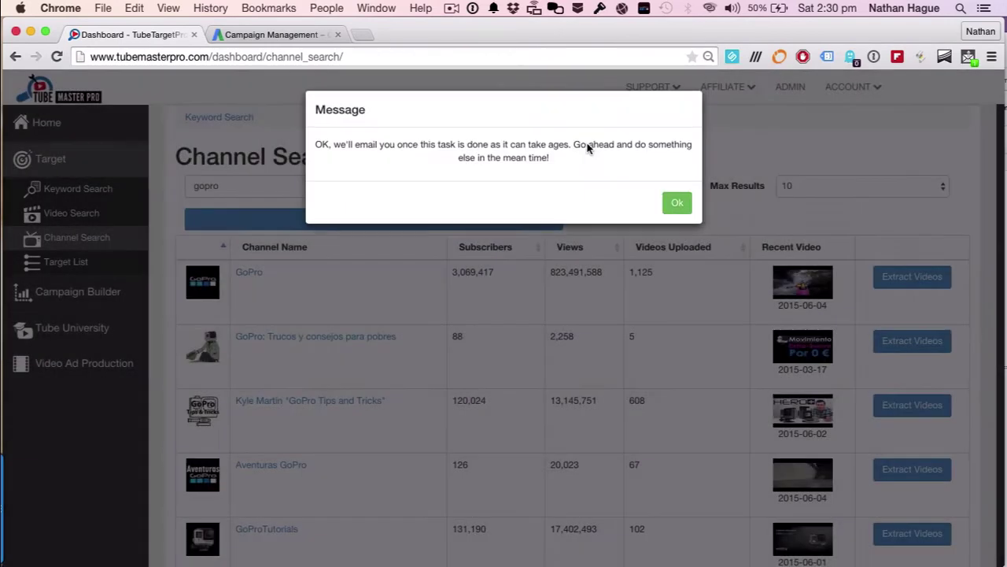
{"action": "left_click", "coordinate": [677, 202]}
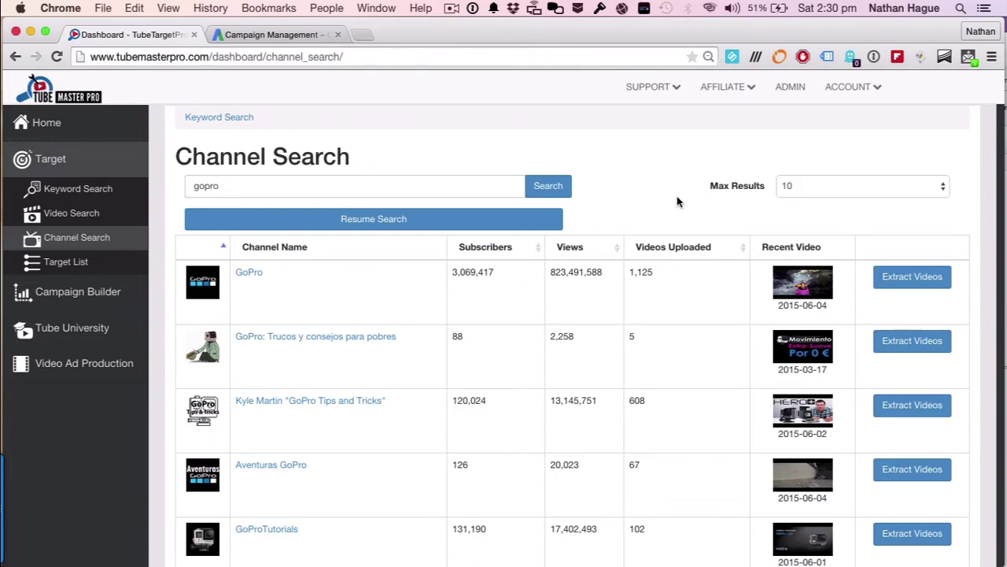
{"action": "left_click", "coordinate": [63, 268]}
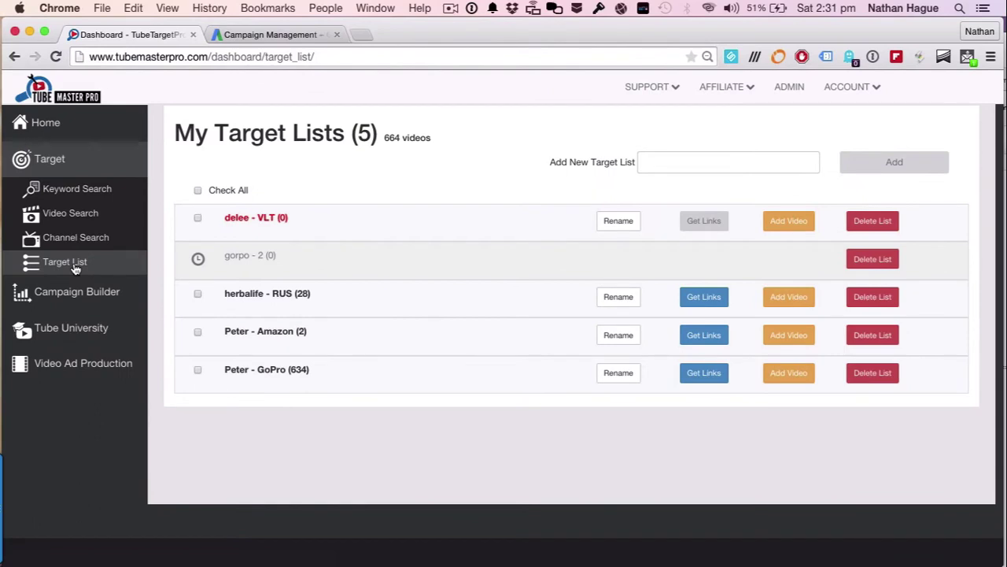
- Run a video search for "gopro" with a maximum of 10 results
{"action": "left_click", "coordinate": [73, 214]}
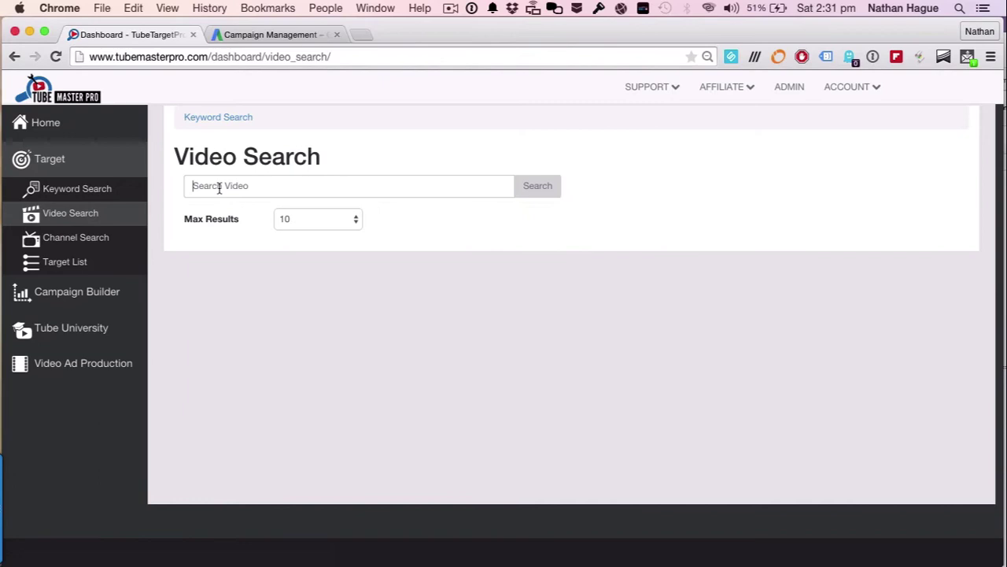
{"action": "left_click", "coordinate": [218, 189]}
{"action": "type", "text": "gorpro"}
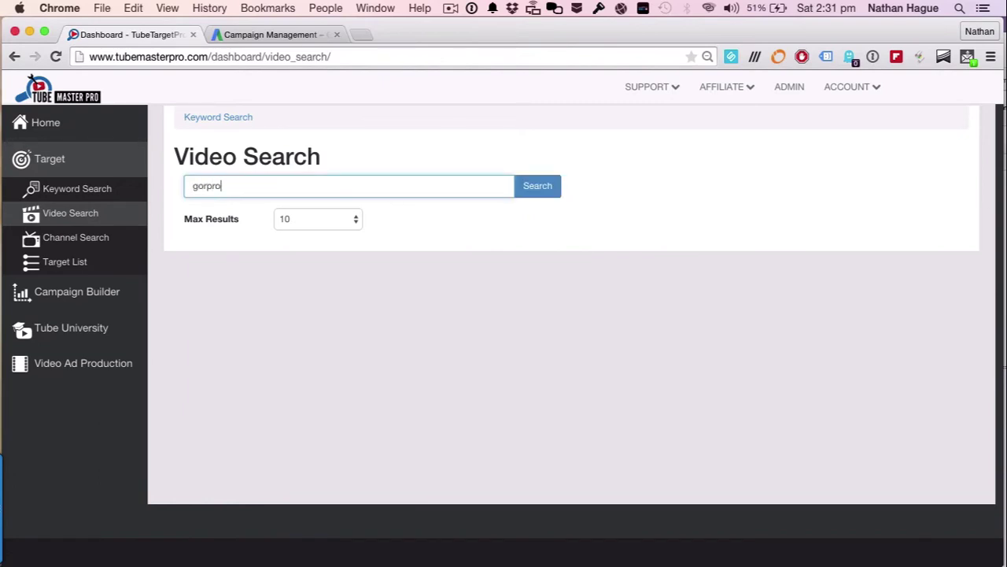
{"action": "key", "text": "BackSpace"}
{"action": "key", "text": "BackSpace"}
{"action": "key", "text": "BackSpace"}
{"action": "type", "text": "pro"}
{"action": "left_click", "coordinate": [532, 187]}
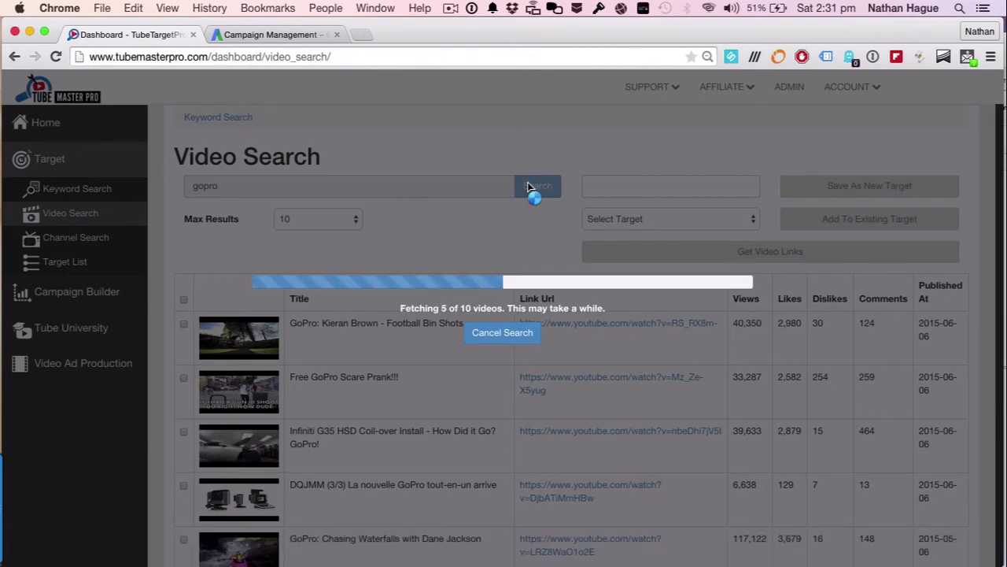
- Stop the video search early and check which maximum result limits are available
{"action": "left_click", "coordinate": [502, 332]}
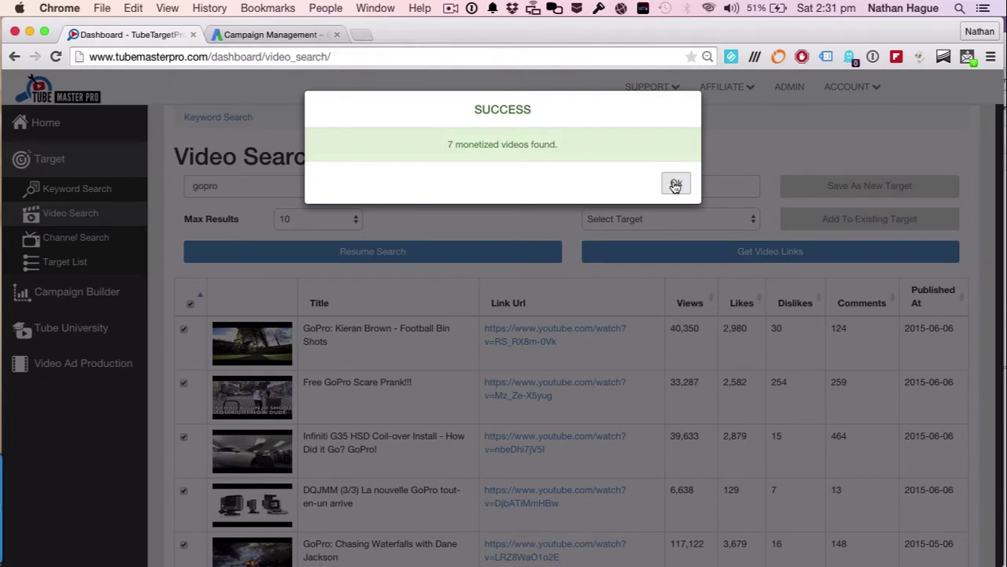
{"action": "left_click", "coordinate": [670, 183]}
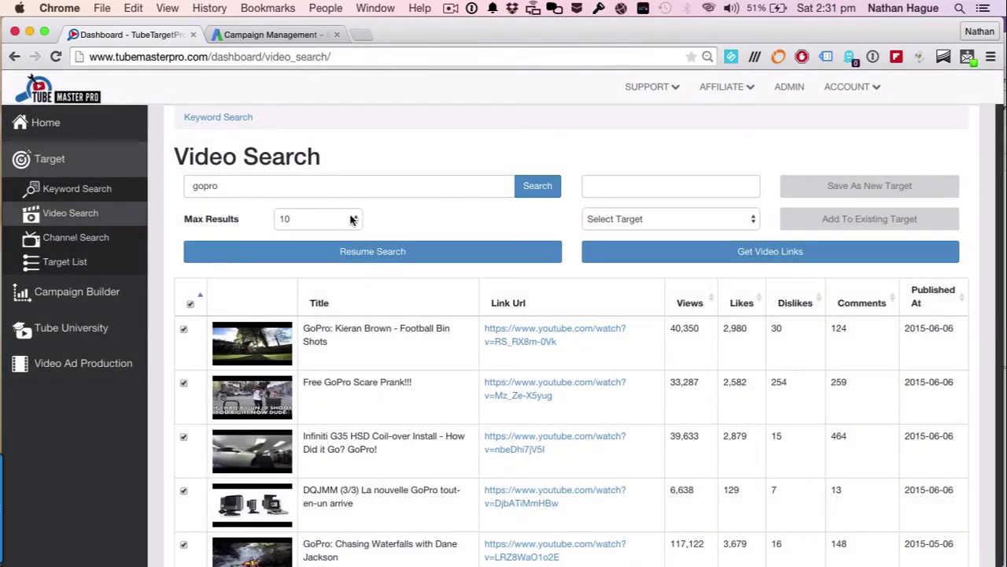
{"action": "left_click", "coordinate": [351, 218]}
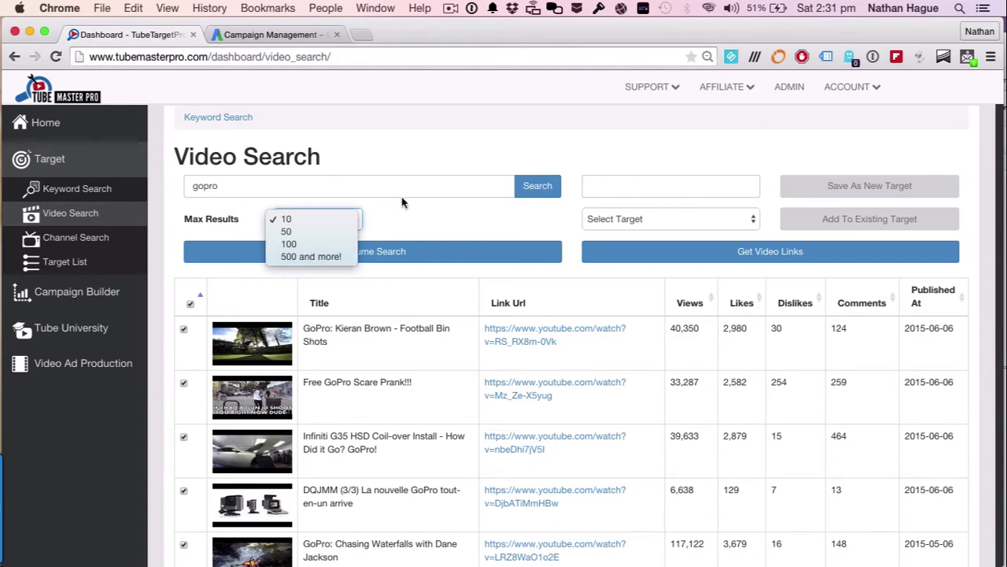
{"action": "left_click", "coordinate": [446, 148]}
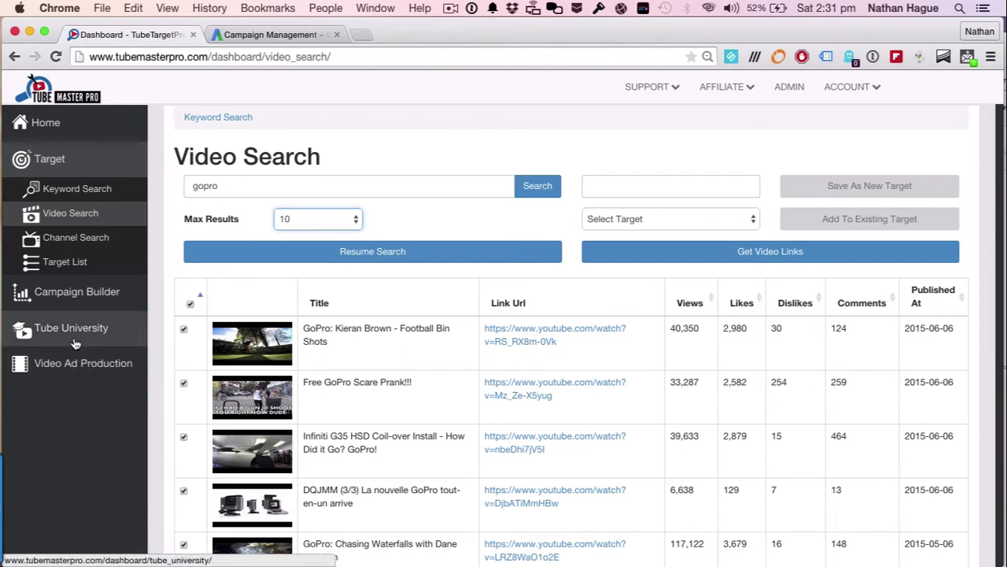
- Start a new campaign named "GoPro Campaign" and include the existing Facebook Marauder Map video as its ad
{"action": "left_click", "coordinate": [68, 296]}
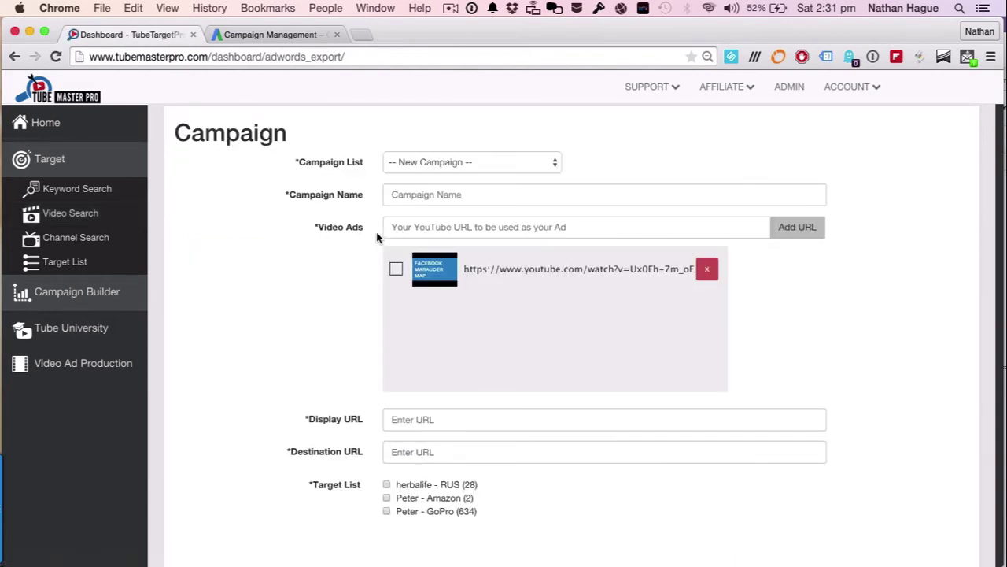
{"action": "left_click", "coordinate": [448, 195]}
{"action": "type", "text": "Go"}
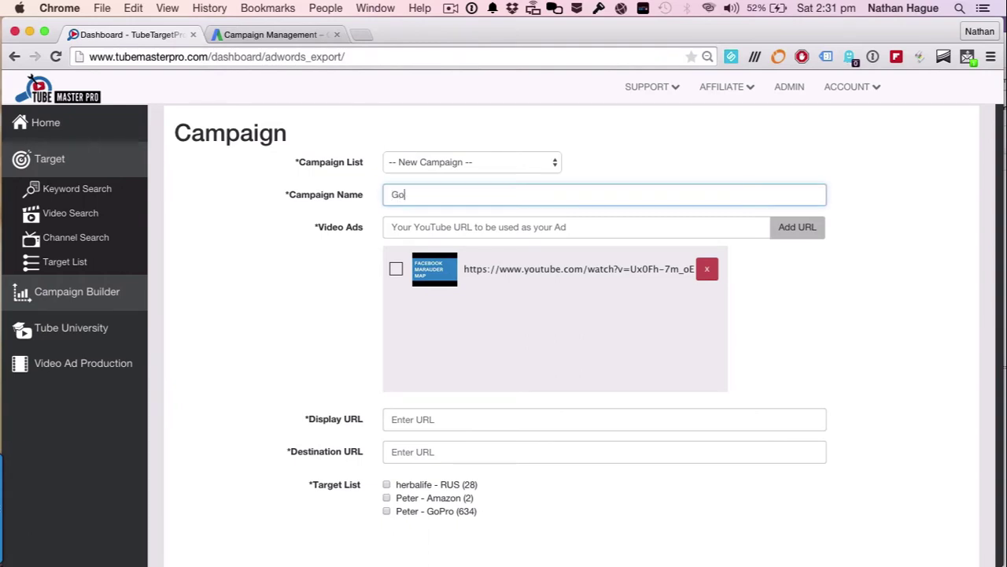
{"action": "type", "text": "Pro Campaign"}
{"action": "left_click", "coordinate": [396, 269]}
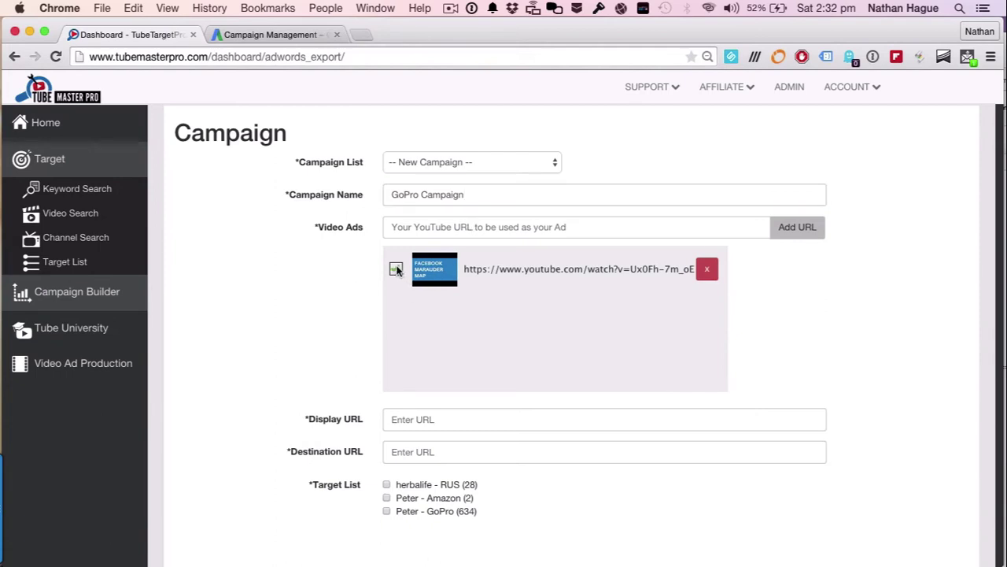
- Enter the personal website's domain as the campaign's display URL and its /get100clientsin30days page as the destination URL
{"action": "left_click", "coordinate": [414, 416]}
{"action": "type", "text": "natha"}
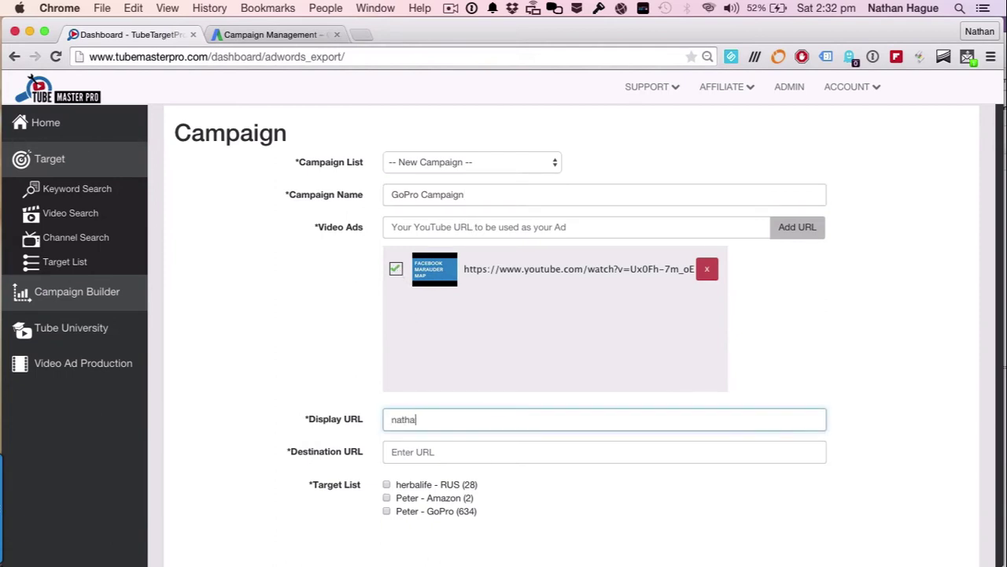
{"action": "type", "text": "nhague.com"}
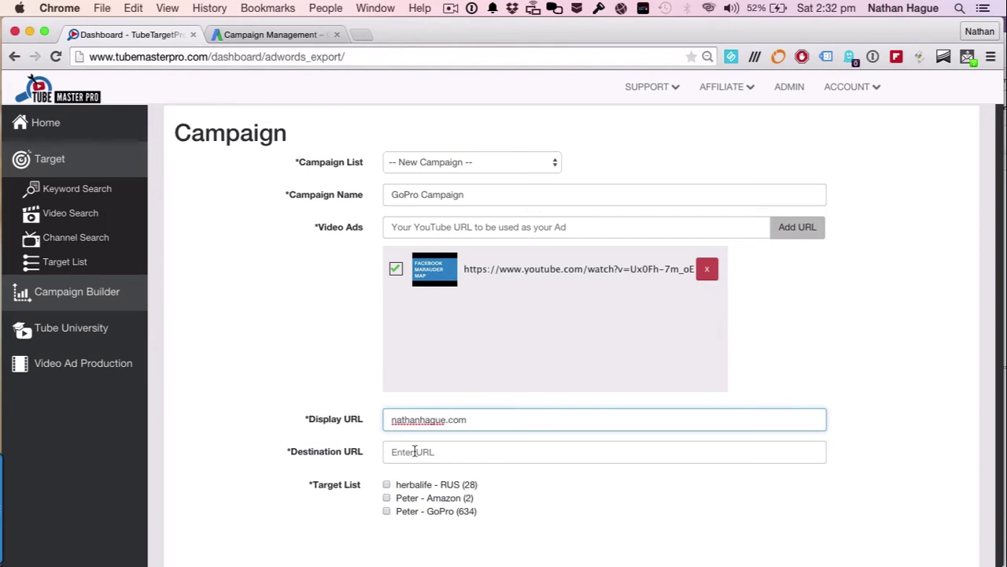
{"action": "left_click", "coordinate": [415, 447]}
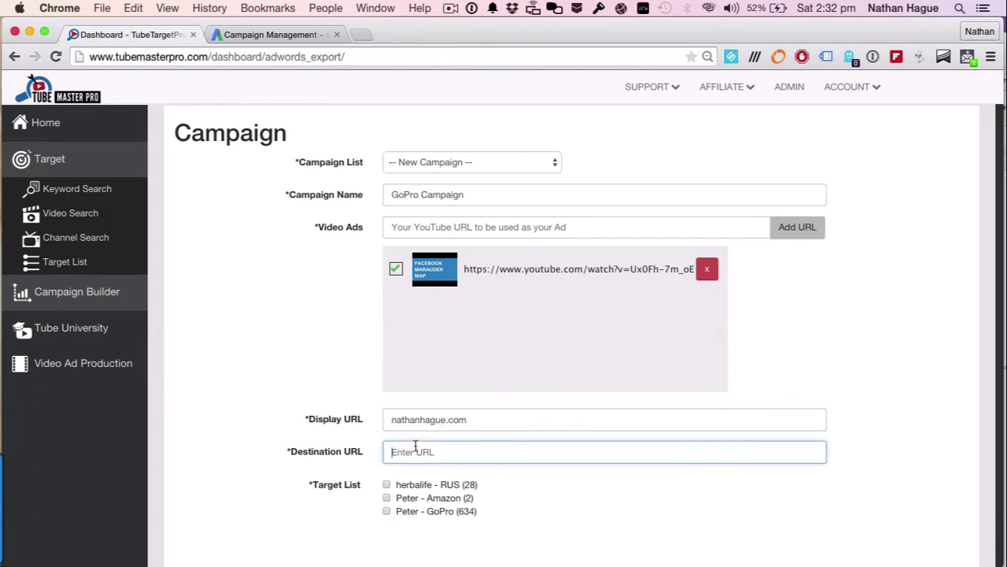
{"action": "type", "text": "nathanha"}
{"action": "key", "text": "BackSpace"}
{"action": "type", "text": "hague.com/get100clientsin30days"}
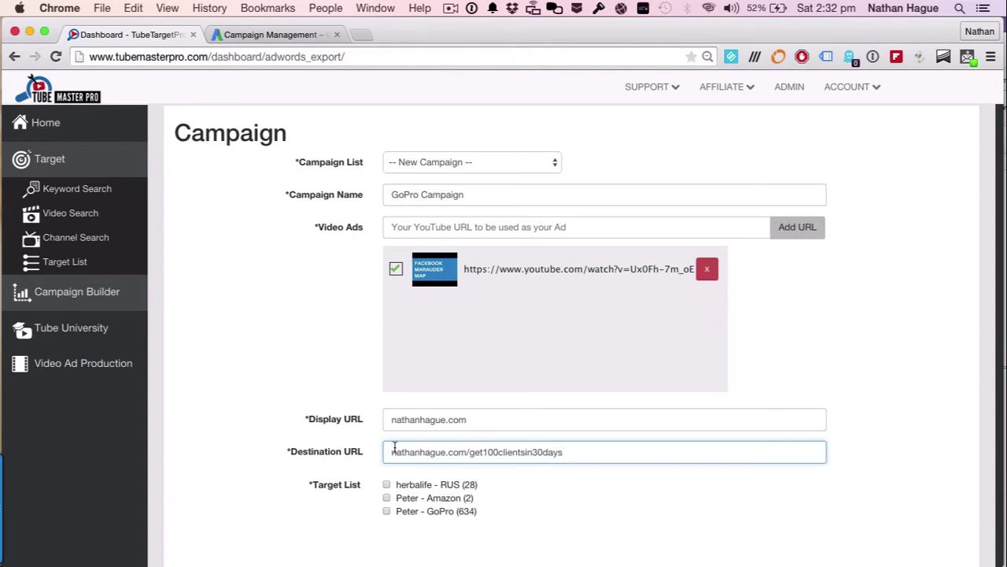
- Assign the GoPro target list with 634 videos to the campaign and set the daily budget to 10
{"action": "scroll", "coordinate": [310, 415], "scroll_direction": "down", "scroll_amount": 4}
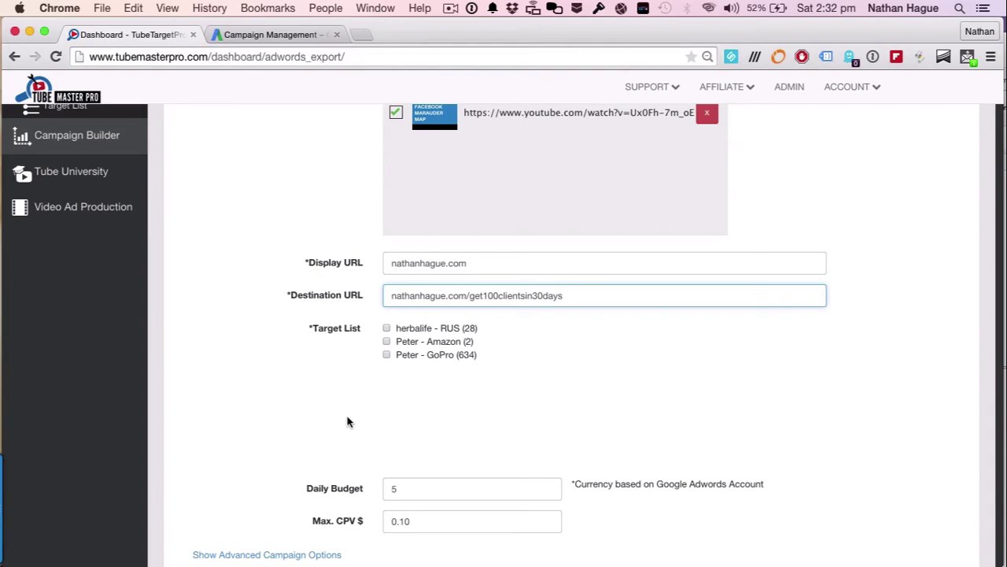
{"action": "left_click", "coordinate": [387, 356]}
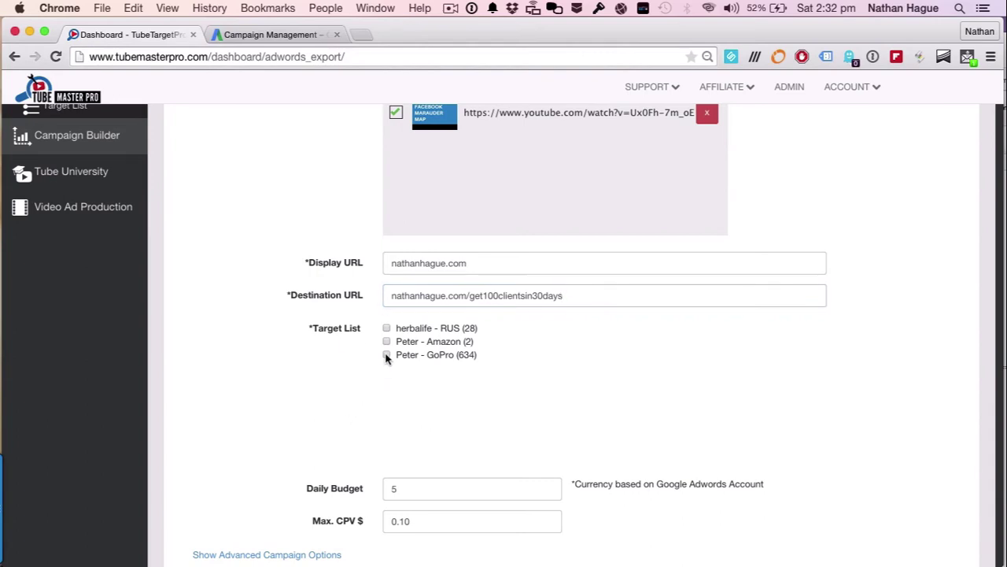
{"action": "scroll", "coordinate": [387, 358], "scroll_direction": "down", "scroll_amount": 3}
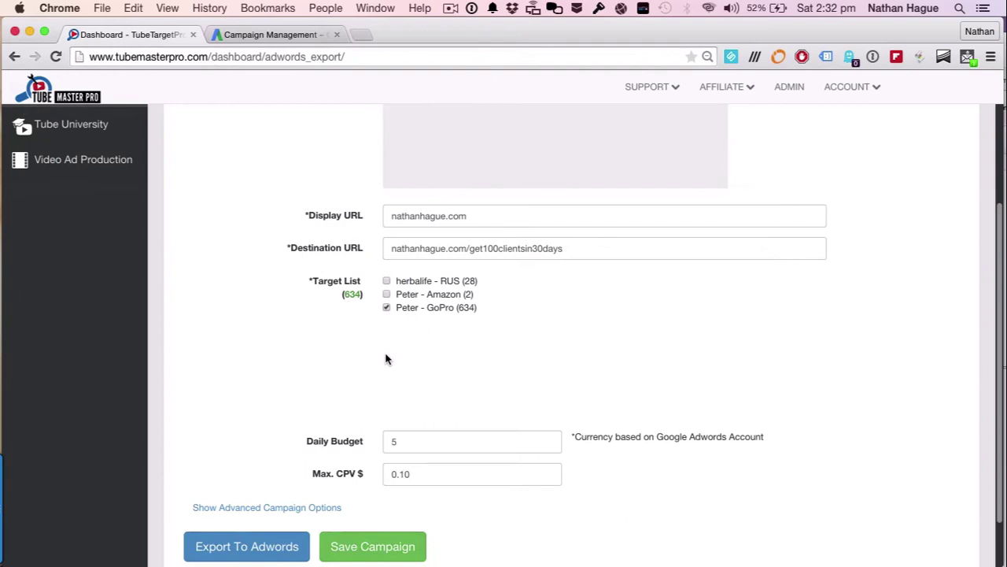
{"action": "left_click", "coordinate": [401, 387]}
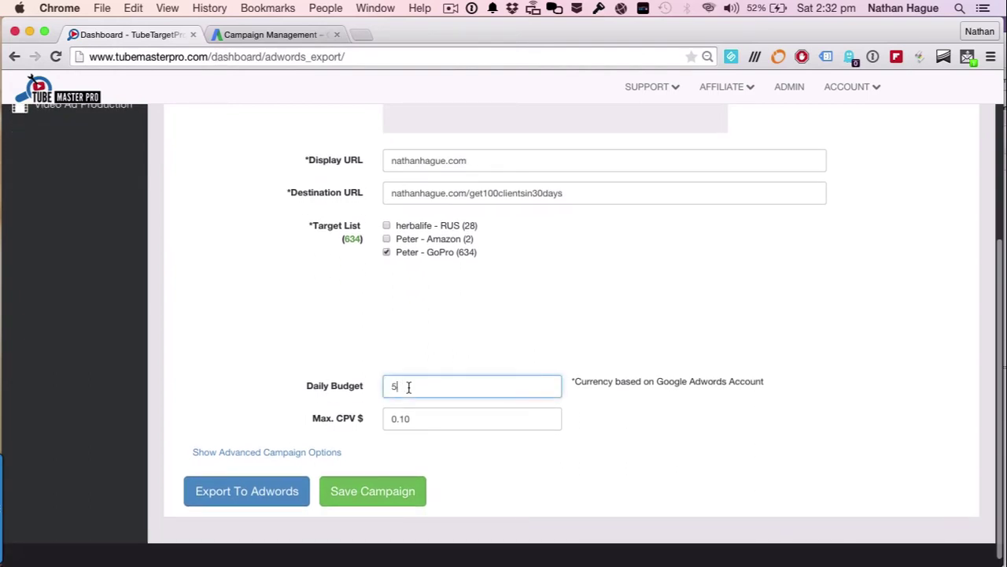
{"action": "key", "text": "BackSpace"}
{"action": "type", "text": "10"}
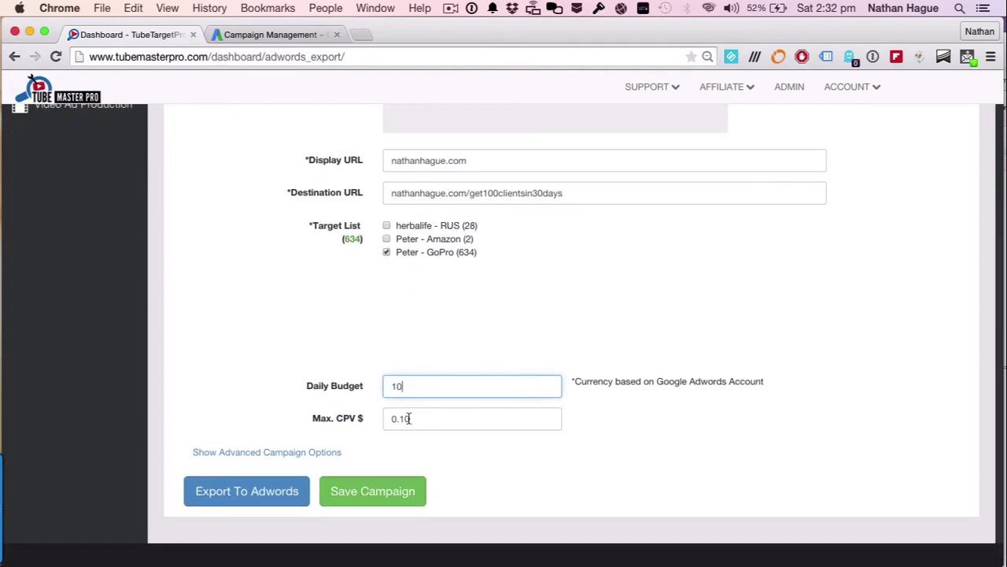
- Set the campaign's maximum CPV to $1.00
{"action": "left_click", "coordinate": [408, 418]}
{"action": "key", "text": "super+a"}
{"action": "type", "text": "1"}
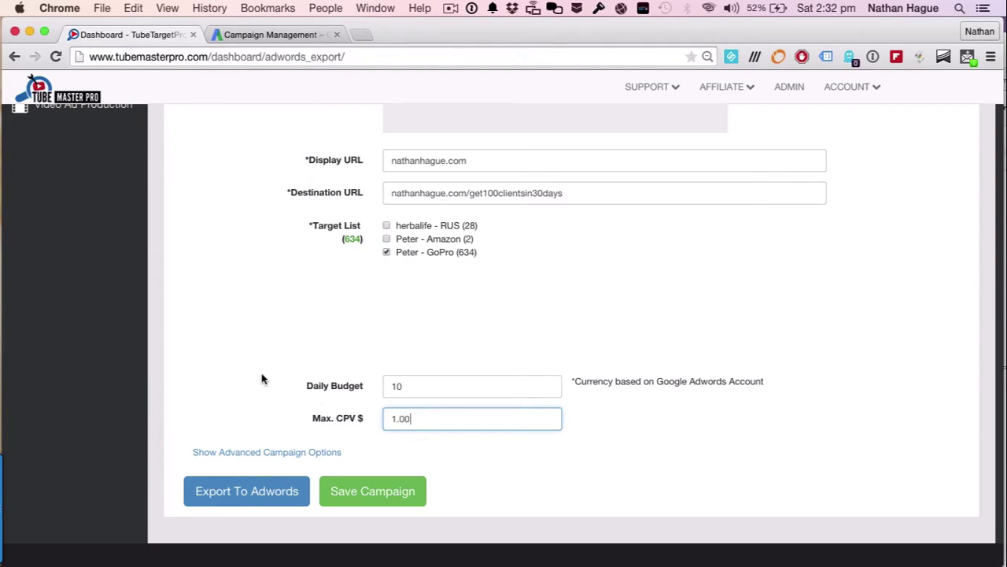
- Reveal the advanced campaign options and set the mobile bid modifier to Increase By 100%
{"action": "scroll", "coordinate": [247, 358], "scroll_direction": "down", "scroll_amount": 1}
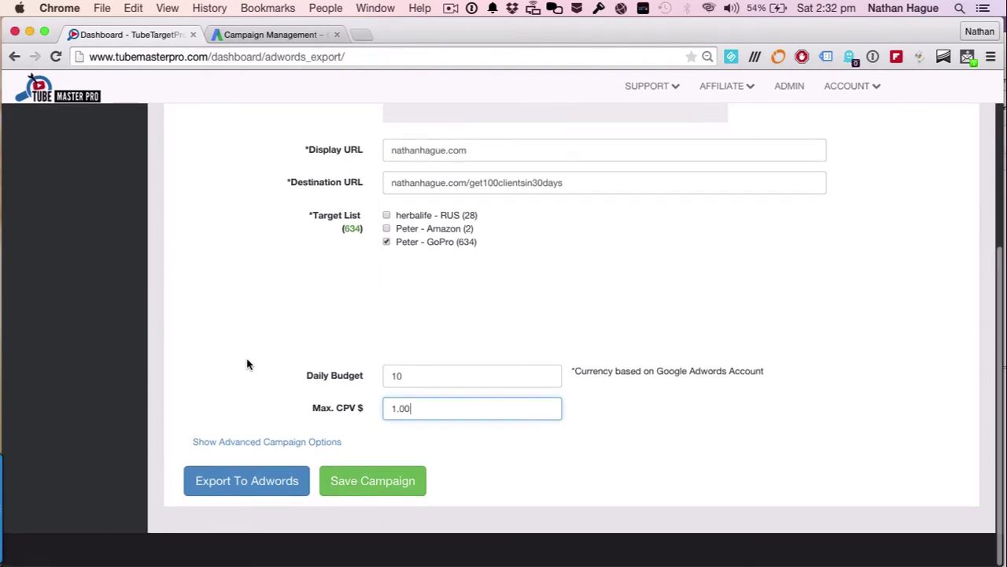
{"action": "left_click", "coordinate": [246, 443]}
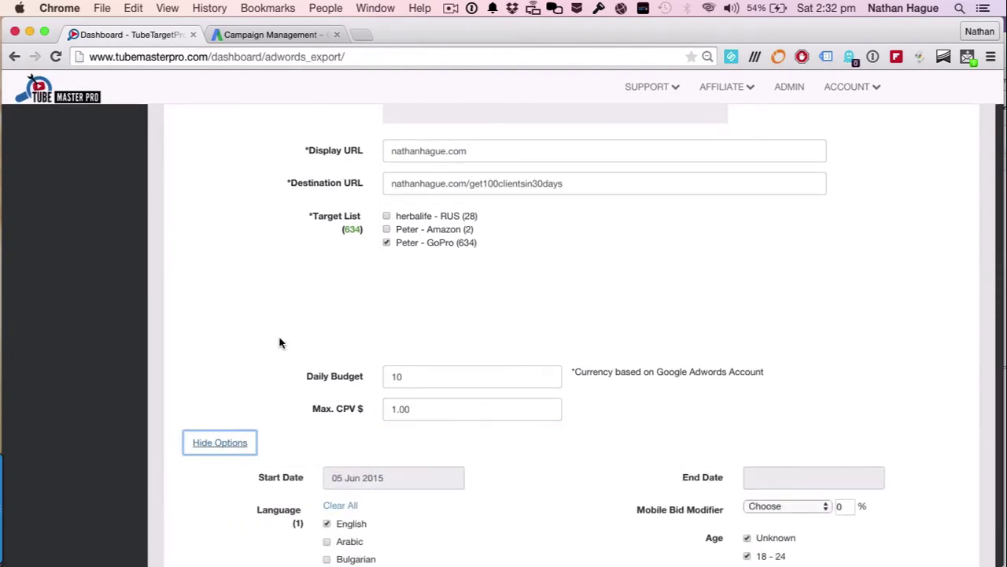
{"action": "scroll", "coordinate": [281, 342], "scroll_direction": "down", "scroll_amount": 5}
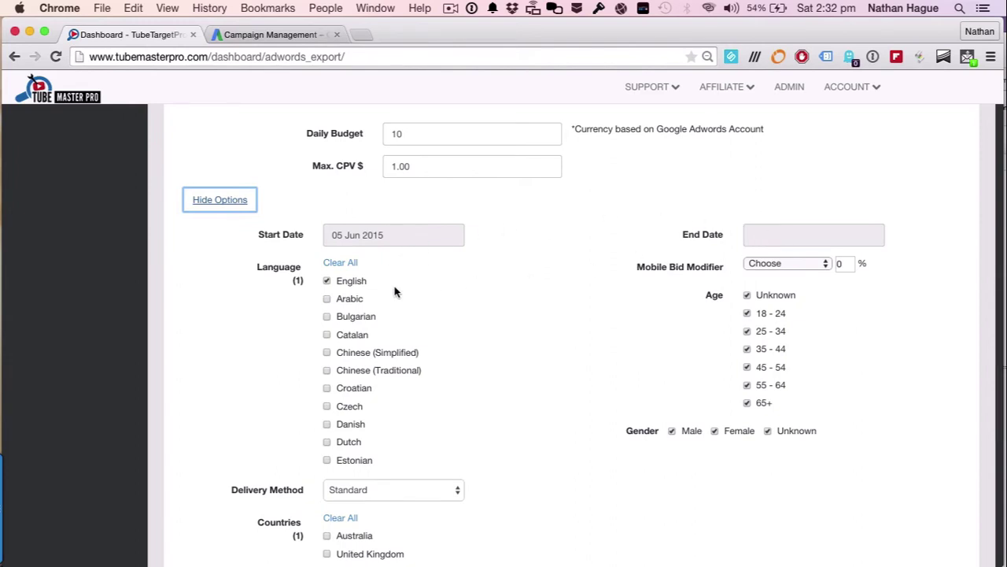
{"action": "left_click", "coordinate": [812, 264]}
{"action": "left_click", "coordinate": [805, 276]}
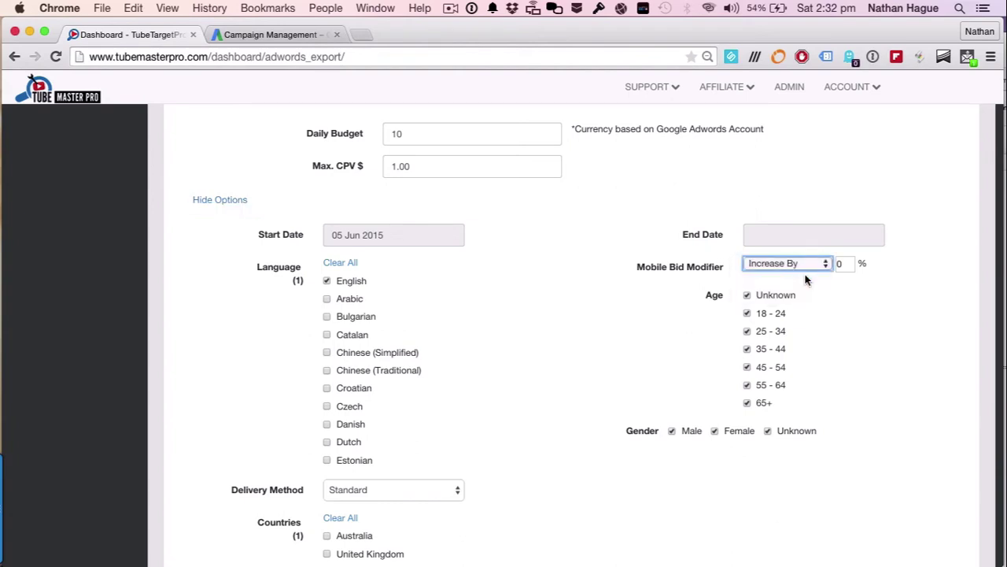
{"action": "left_click", "coordinate": [841, 264]}
{"action": "type", "text": "1"}
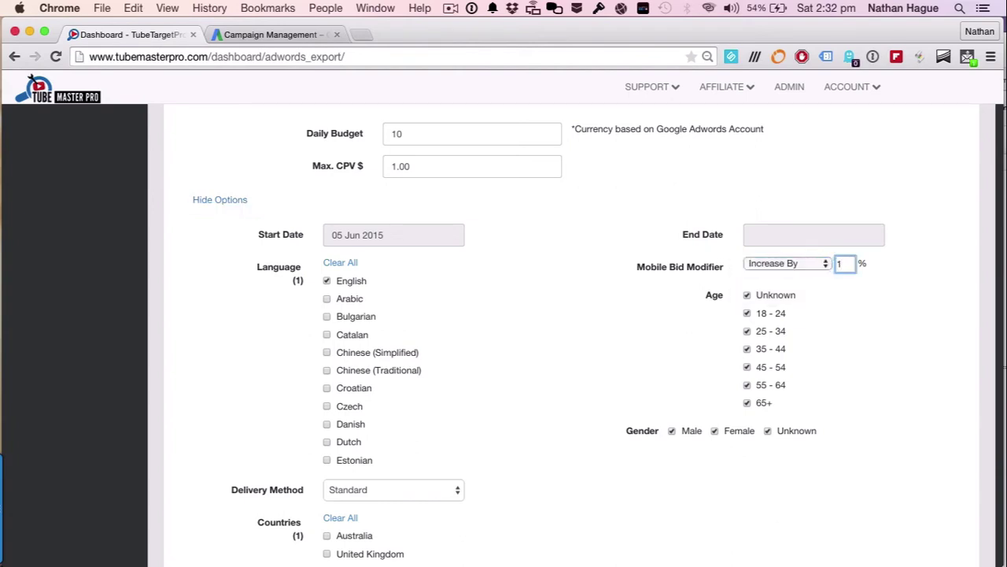
{"action": "key", "text": "BackSpace"}
{"action": "type", "text": "00"}
{"action": "left_click", "coordinate": [629, 315]}
- Change the campaign's delivery method to Accelerated
{"action": "scroll", "coordinate": [609, 387], "scroll_direction": "down", "scroll_amount": 5}
{"action": "scroll", "coordinate": [609, 388], "scroll_direction": "down", "scroll_amount": 1}
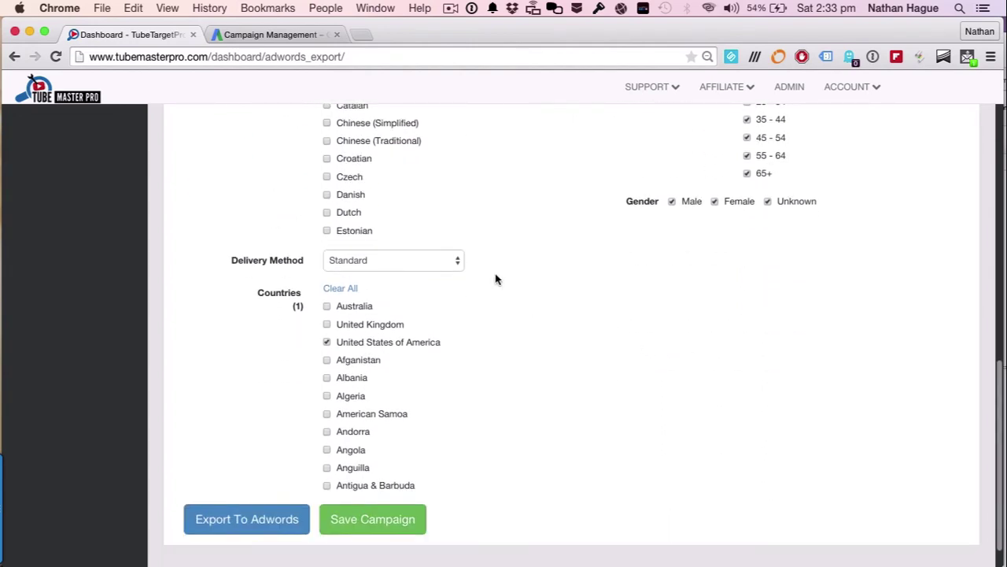
{"action": "left_click", "coordinate": [452, 262]}
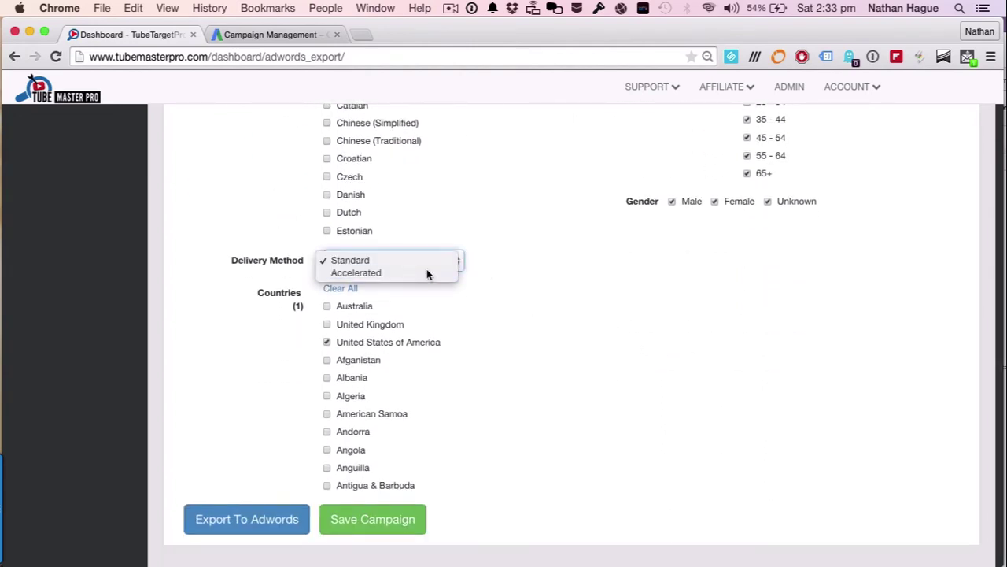
{"action": "left_click", "coordinate": [427, 274]}
{"action": "scroll", "coordinate": [564, 266], "scroll_direction": "down", "scroll_amount": 1}
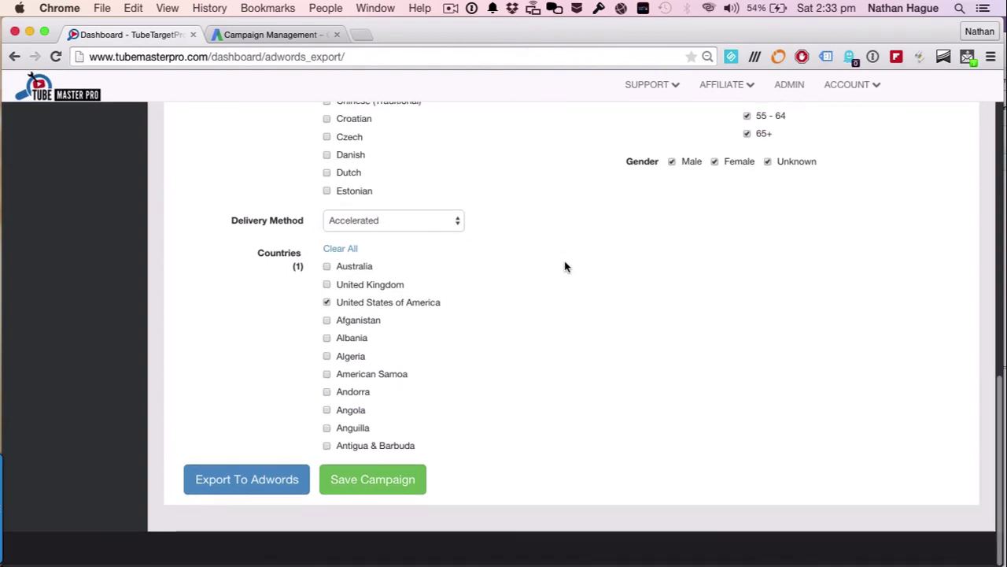
- Add Australia and United Kingdom to the targeted countries and export the campaign to AdWords
{"action": "left_click", "coordinate": [327, 270]}
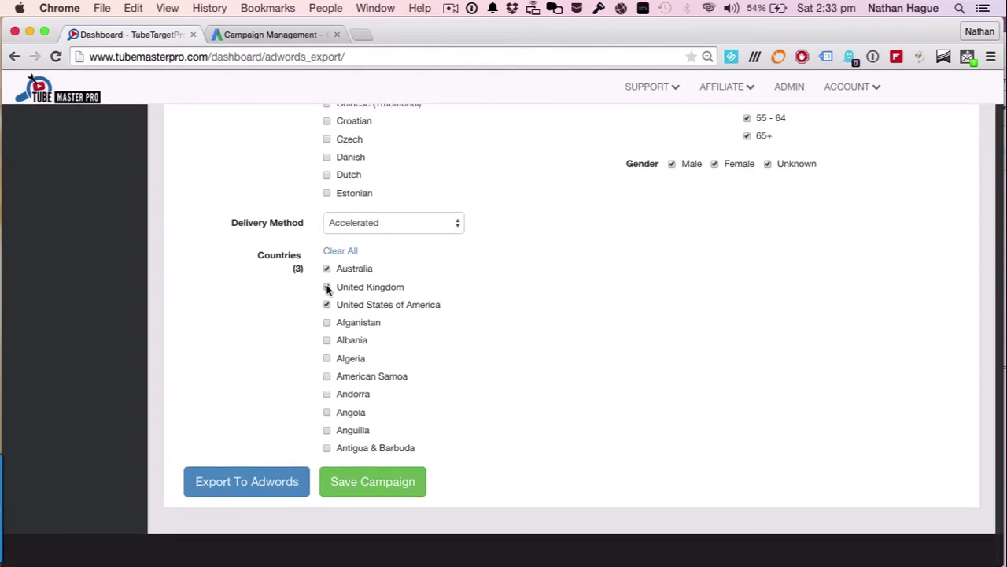
{"action": "left_click", "coordinate": [327, 288]}
{"action": "left_click", "coordinate": [255, 486]}
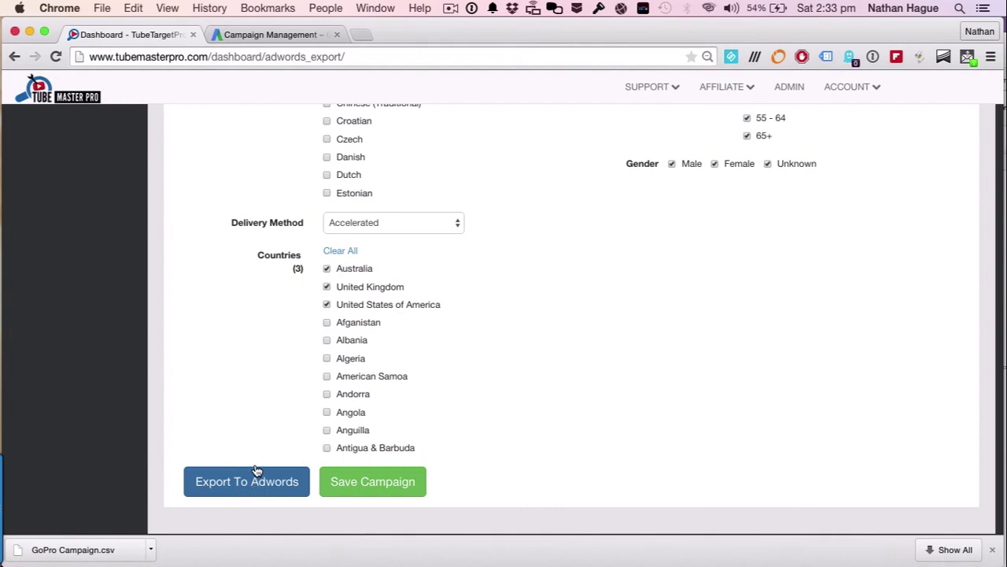
- Switch to Google AdWords and start a bulk upload for all video campaigns
{"action": "left_click", "coordinate": [275, 37]}
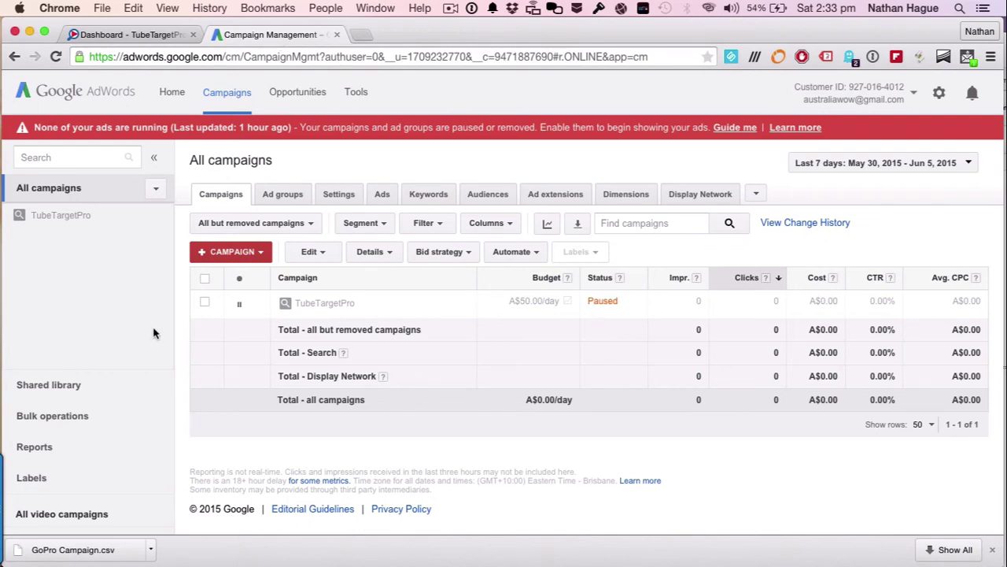
{"action": "left_click", "coordinate": [59, 514]}
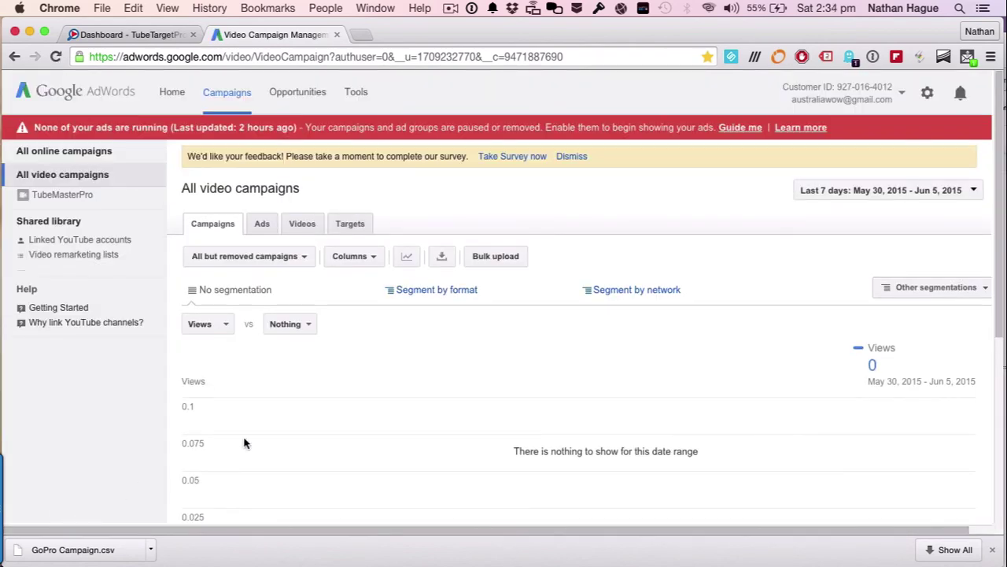
{"action": "left_click", "coordinate": [499, 257]}
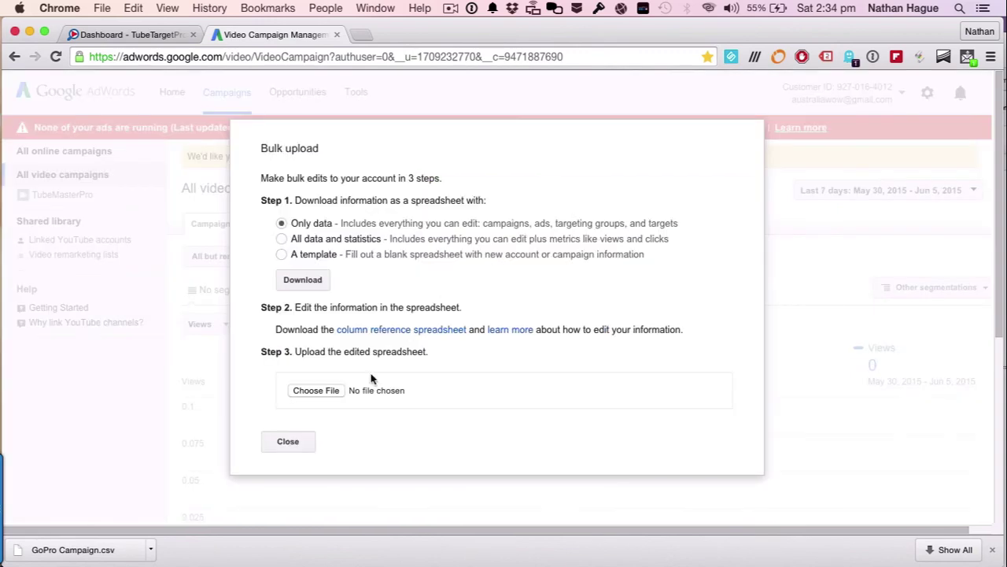
- Choose GoPro Campaign.csv from the Downloads folder as the spreadsheet for the bulk upload
{"action": "left_click", "coordinate": [321, 395]}
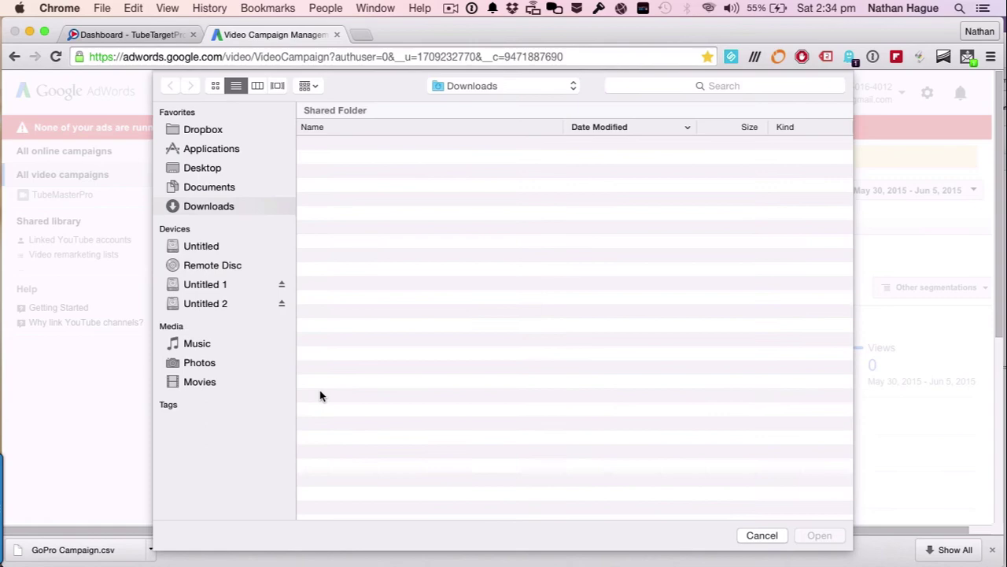
{"action": "left_click", "coordinate": [369, 150]}
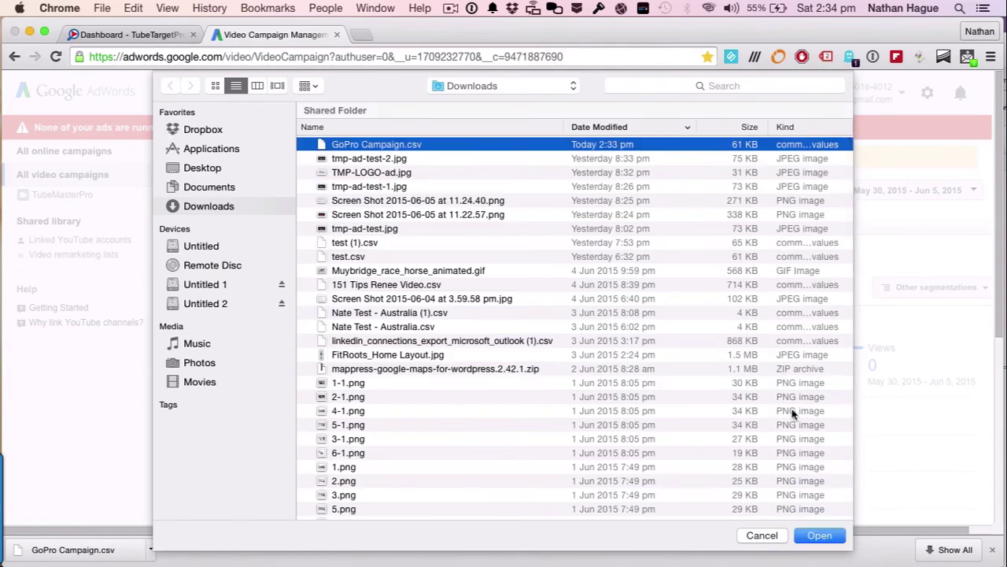
{"action": "left_click", "coordinate": [818, 535]}
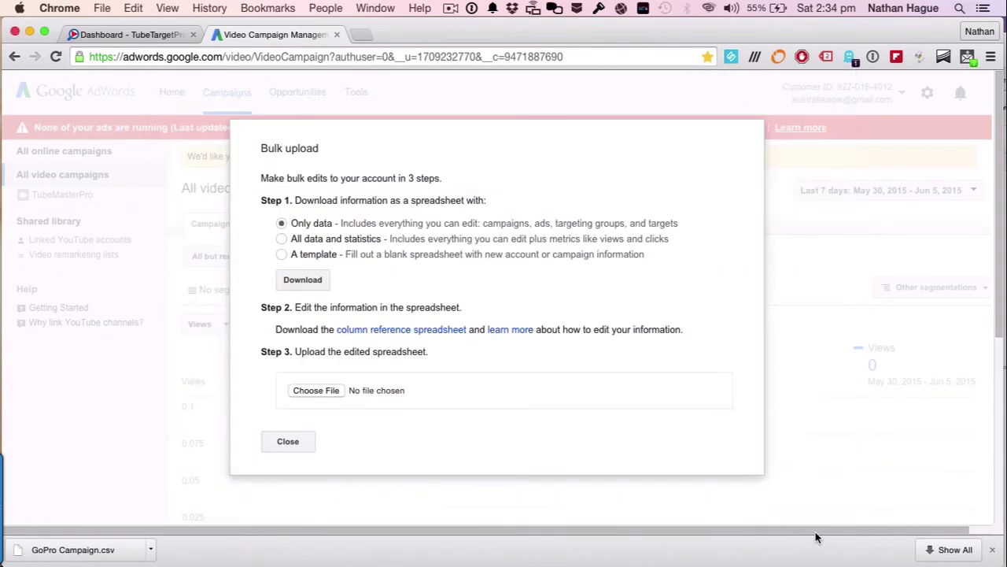